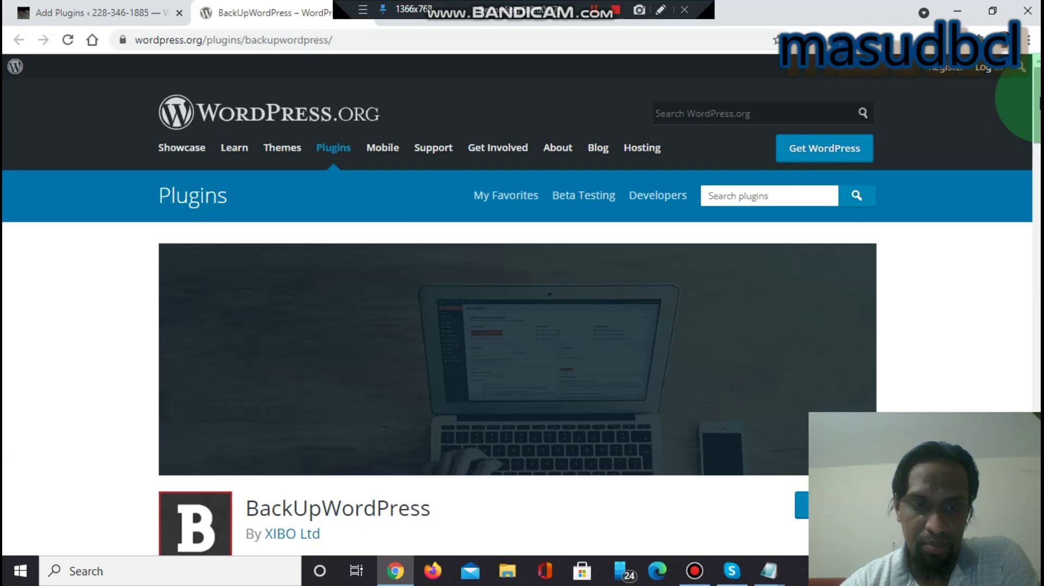
scroll(1033, 98, "down", 4)
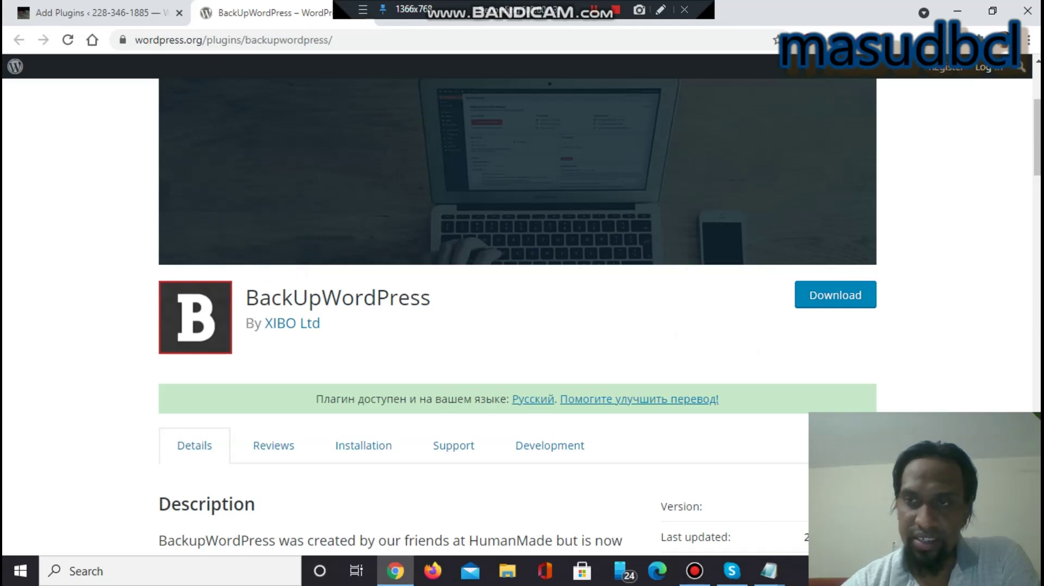
mouse_move(1038, 155)
left_mouse_down()
mouse_move(1036, 70)
mouse_move(1039, 143)
left_mouse_up()
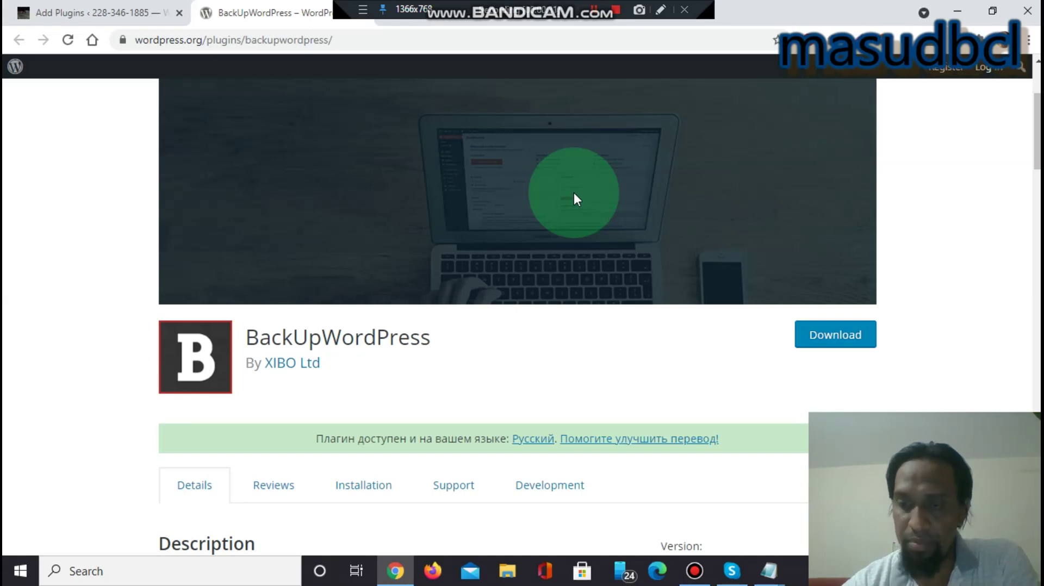
Search the Add Plugins directory for 'backupwordpress' and browse the results
left_click(128, 16)
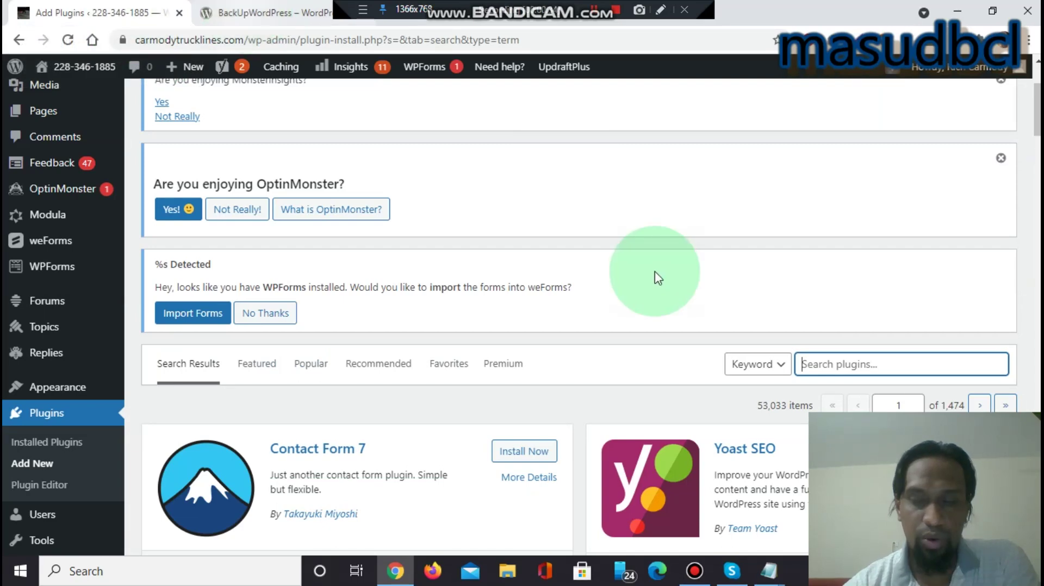
left_click(885, 364)
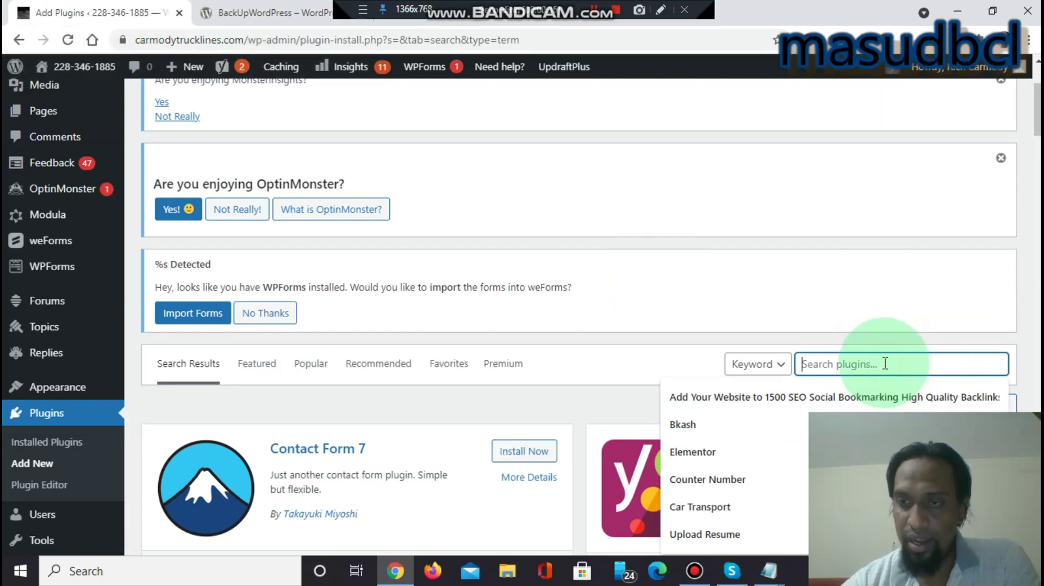
type("backup")
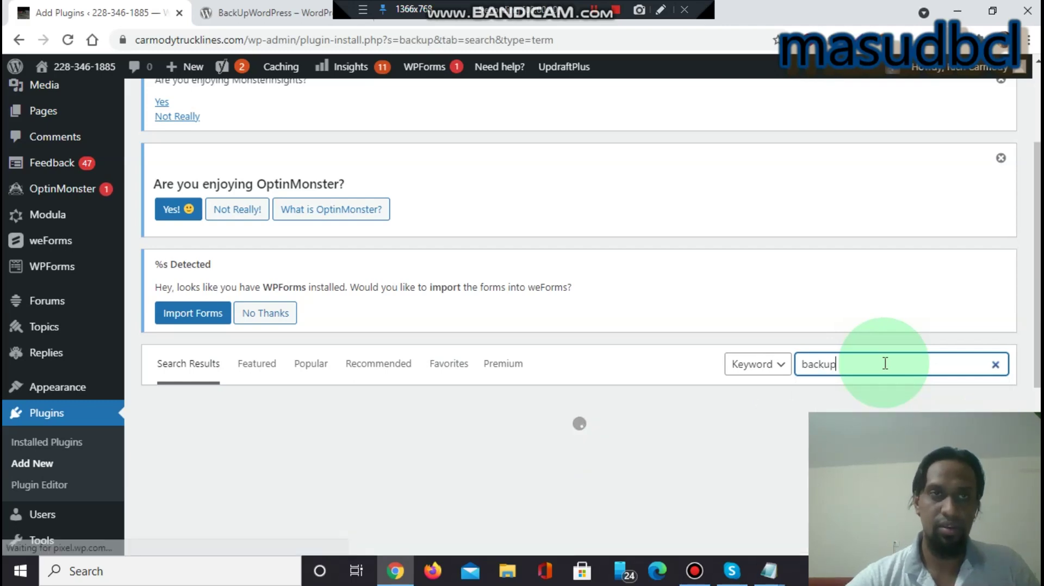
type("wordpr")
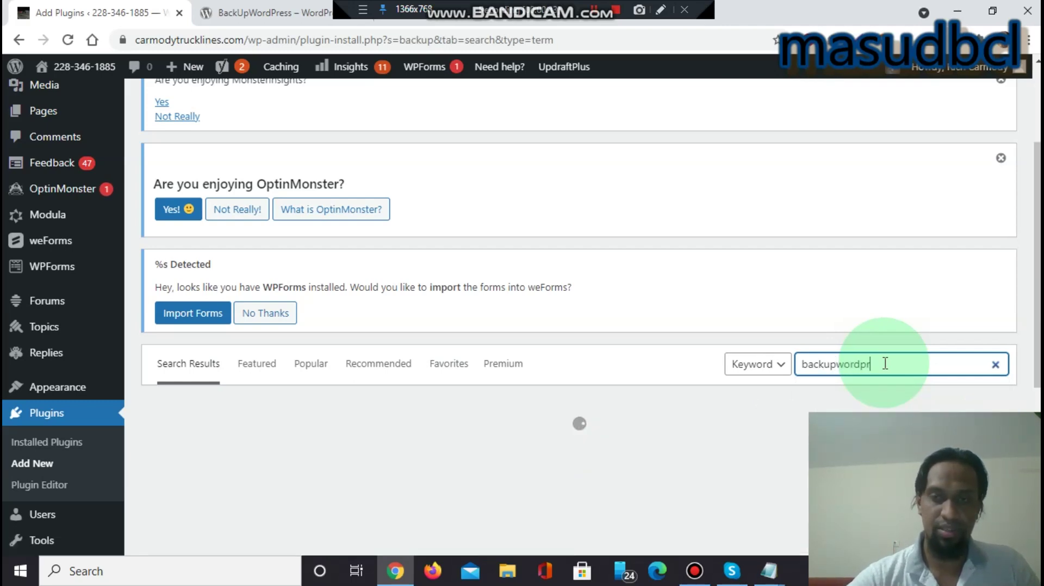
type("ess")
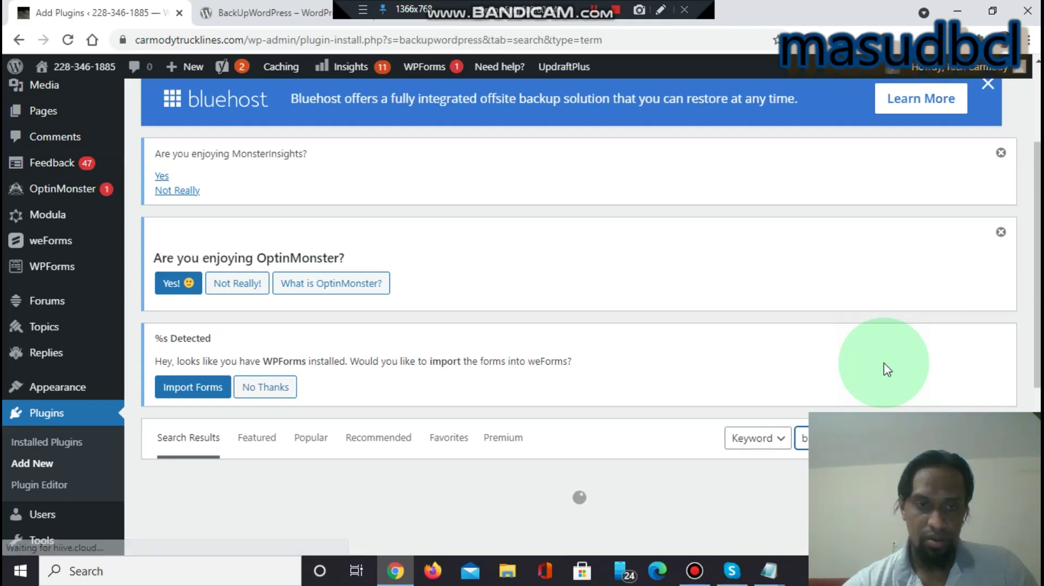
scroll(579, 326, "down", 3)
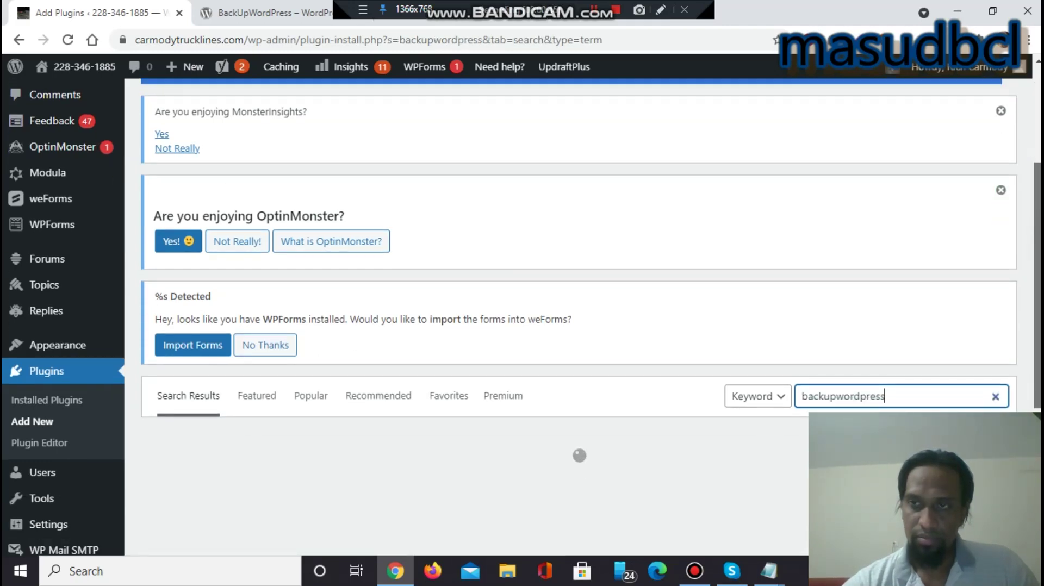
scroll(962, 307, "down", 1)
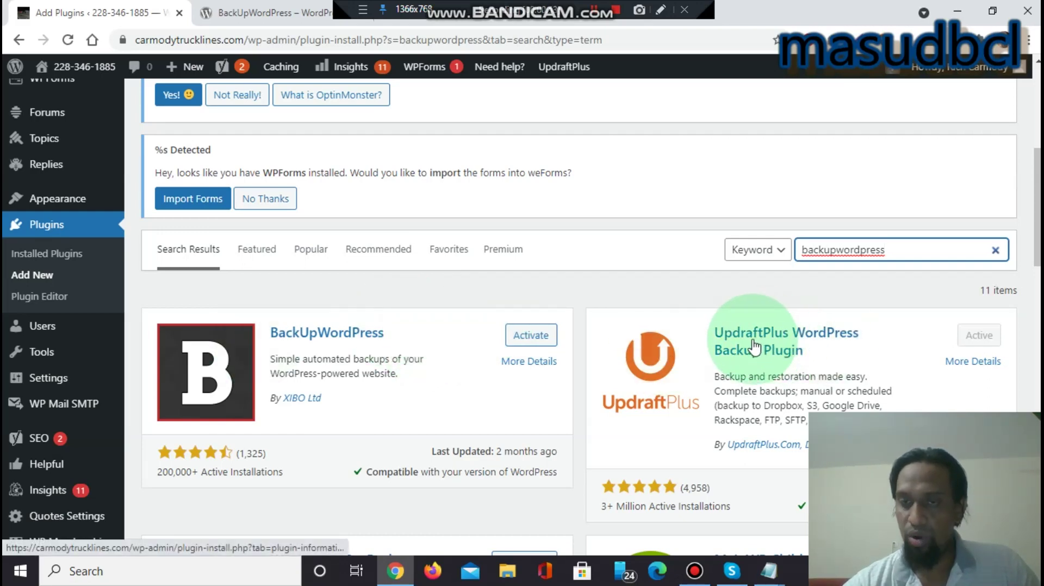
Review the BackUpWordPress plugin page by XIBO Ltd on wordpress.org
left_click(253, 13)
scroll(874, 291, "down", 10)
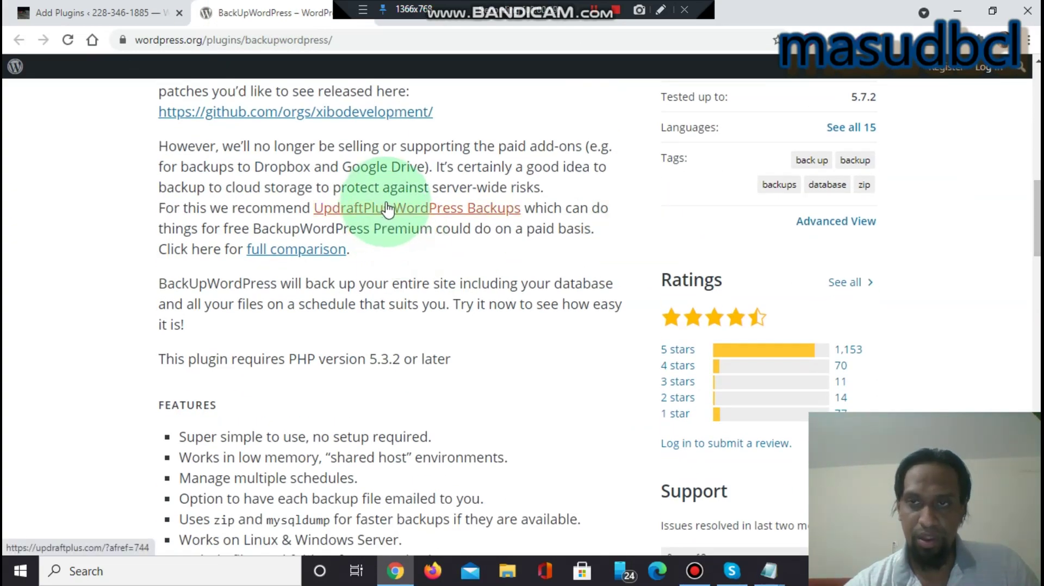
scroll(387, 208, "up", 1)
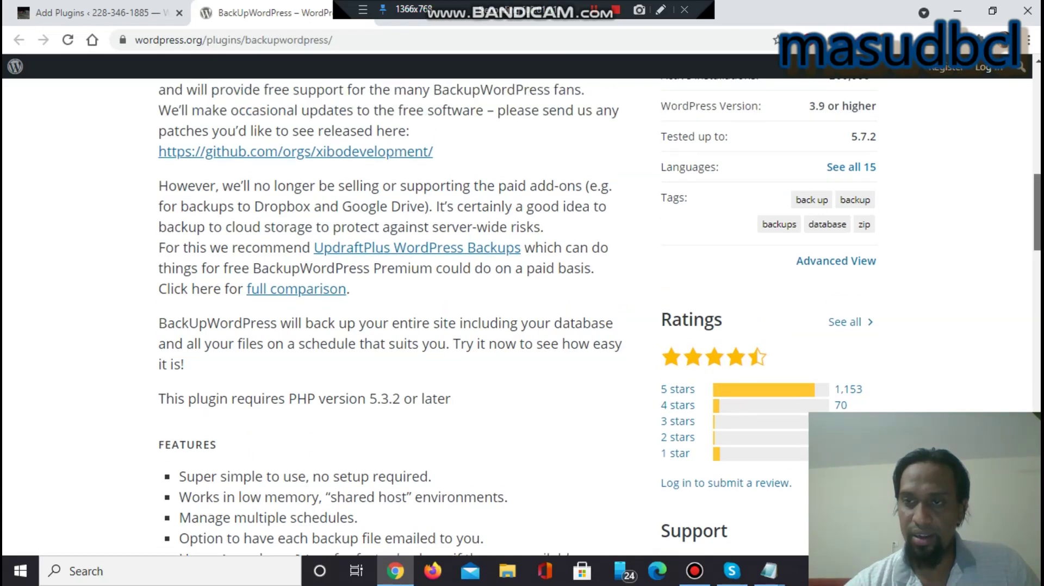
scroll(598, 315, "up", 10)
Activate BackUpWordPress 3.11 by XIBO Ltd from its card in Add Plugins
left_click(448, 51)
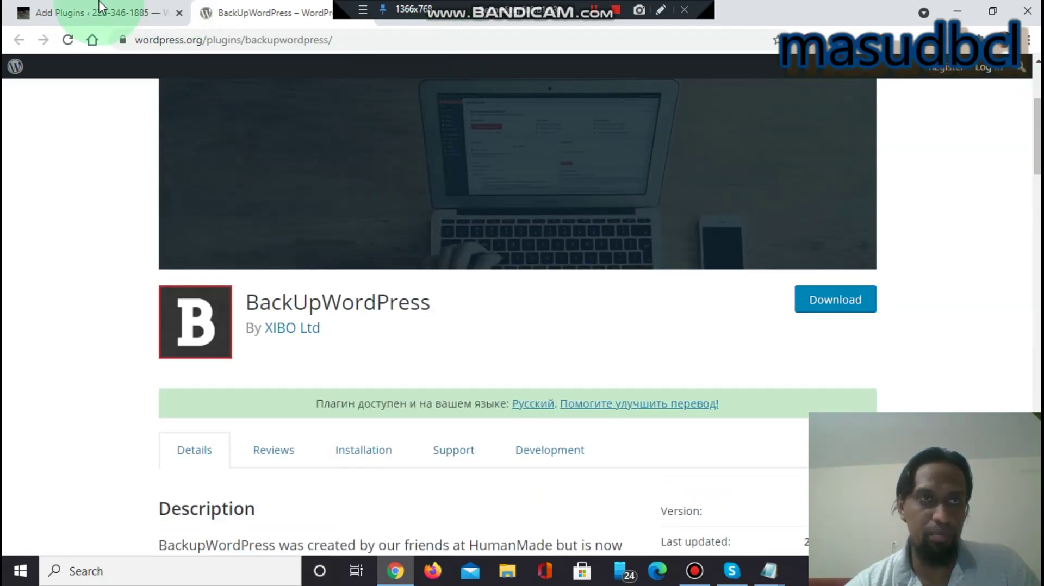
left_click(99, 8)
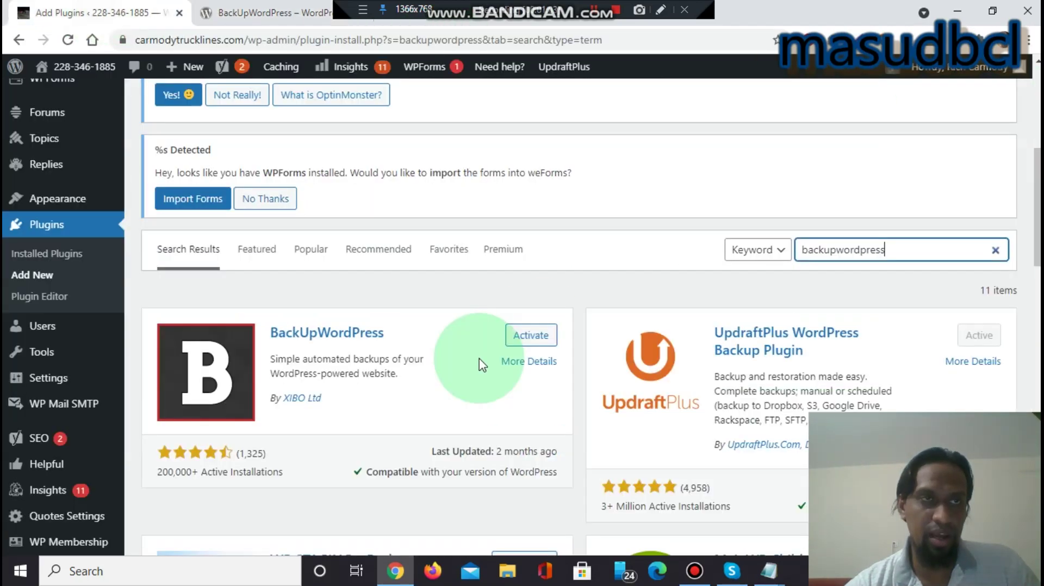
left_click(531, 341)
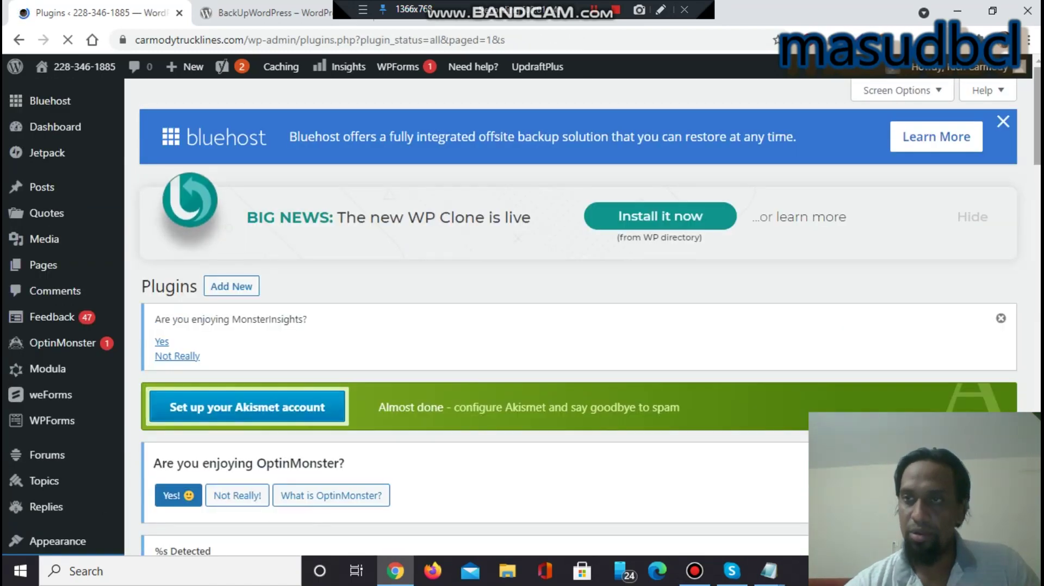
scroll(576, 316, "down", 3)
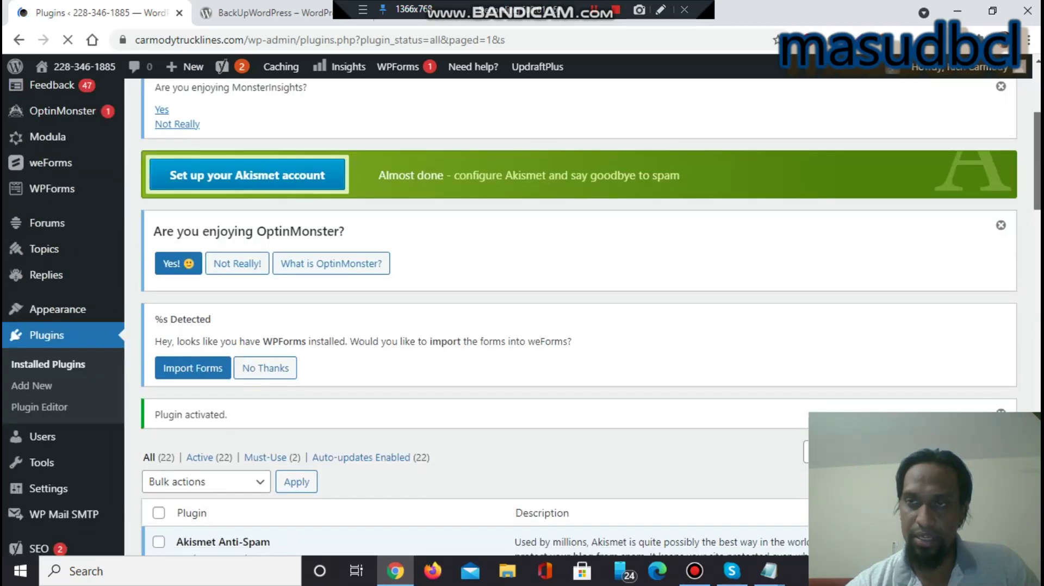
scroll(579, 315, "down", 5)
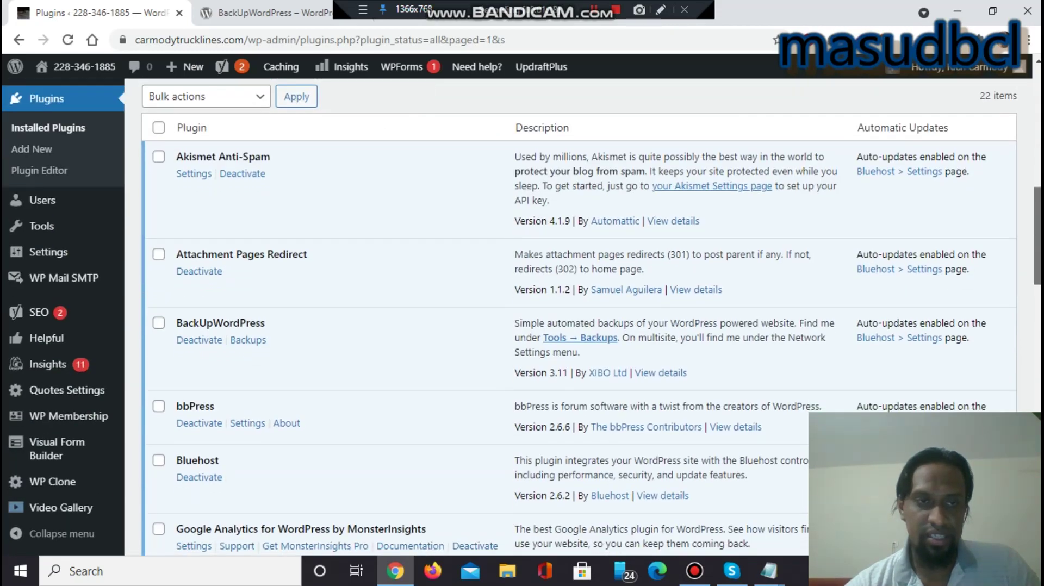
Open Tools → Backups to view the default monthly schedule keeping 7 backups, none completed
left_click(589, 338)
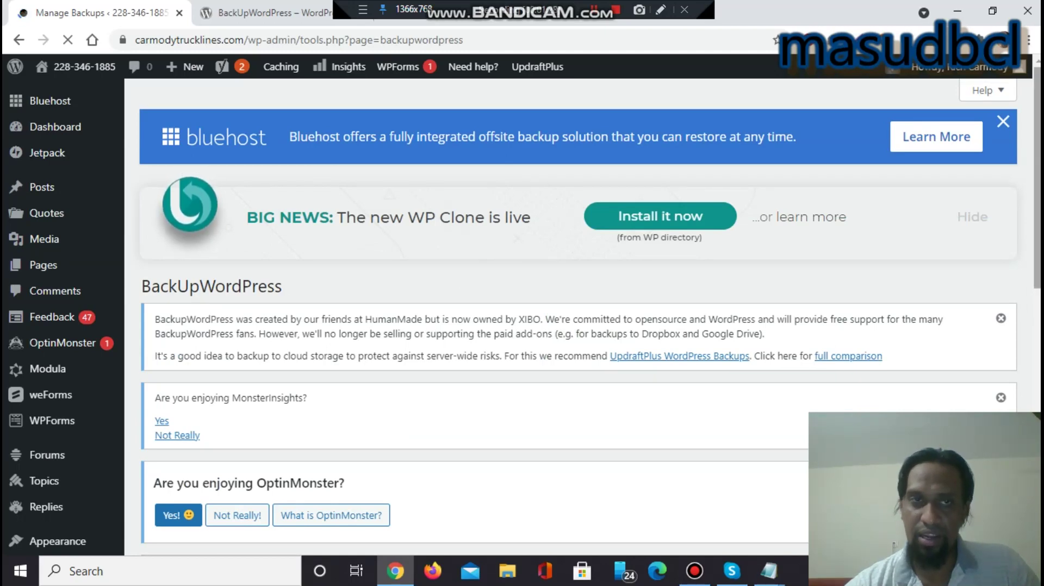
scroll(543, 316, "down", 6)
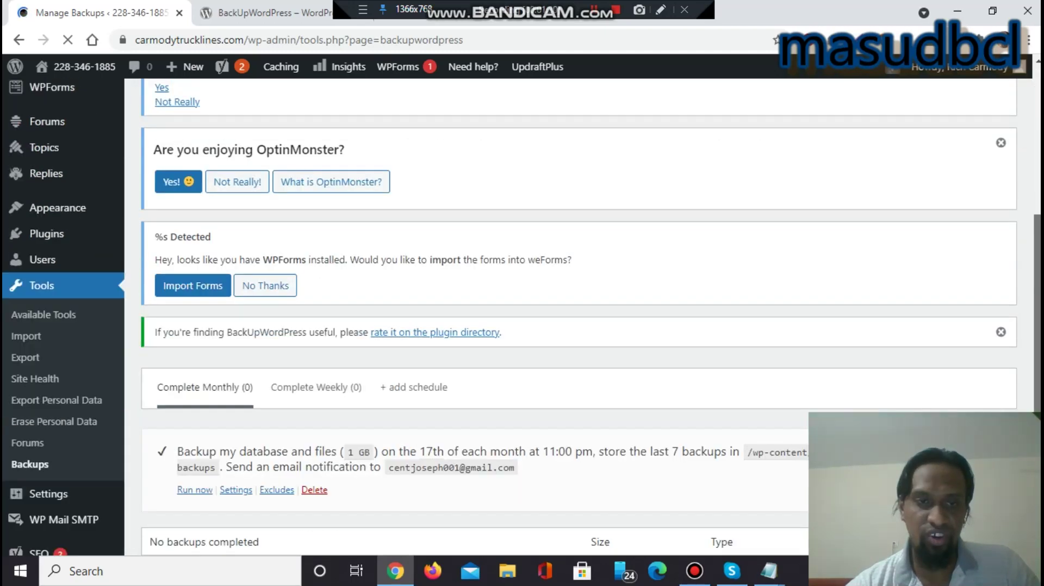
scroll(543, 316, "down", 4)
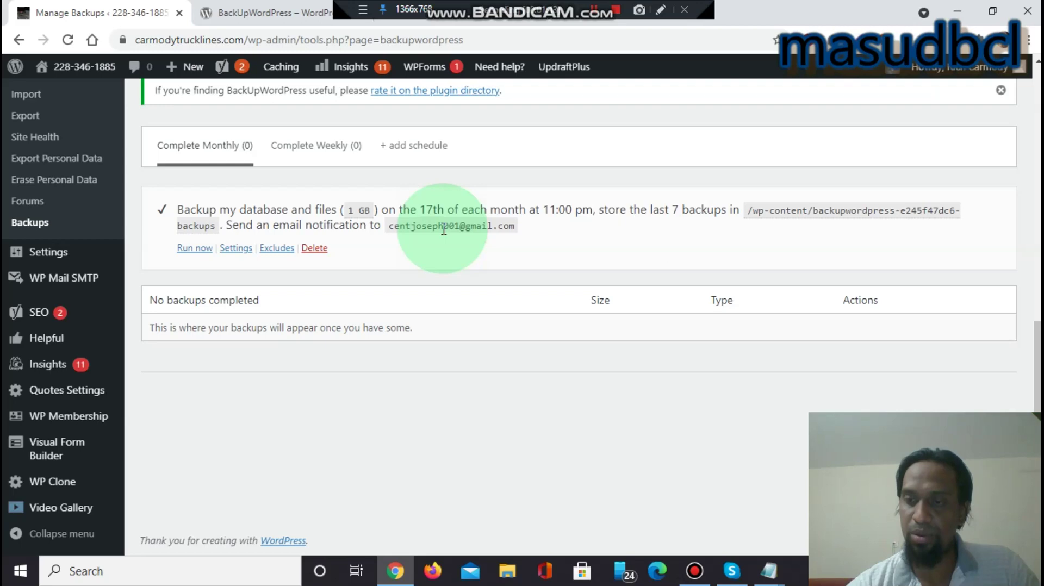
Change the schedule to Once Daily, keeping Both Database & files and 7 backups, and save
left_click(234, 252)
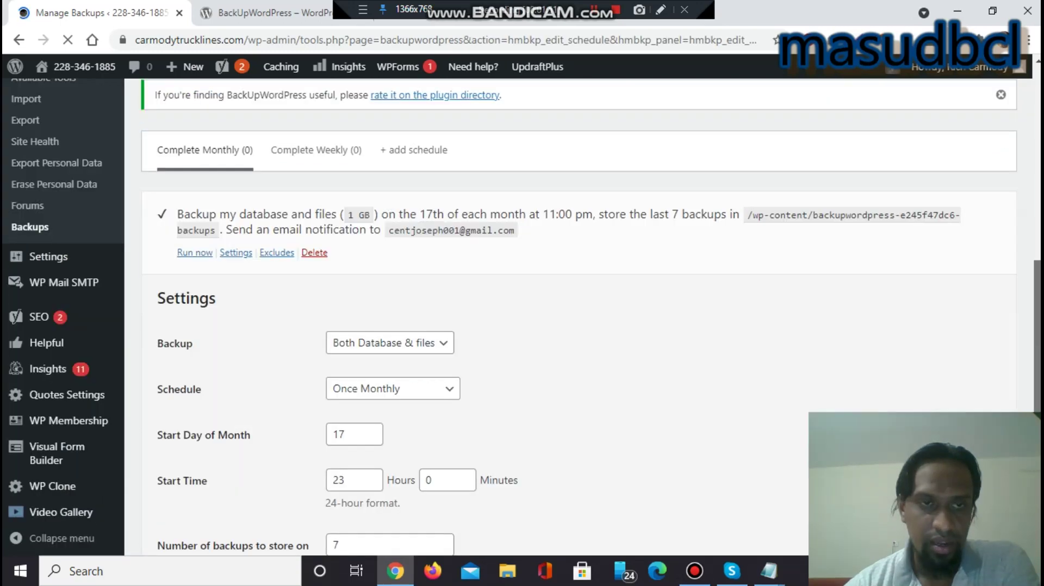
left_click(424, 275)
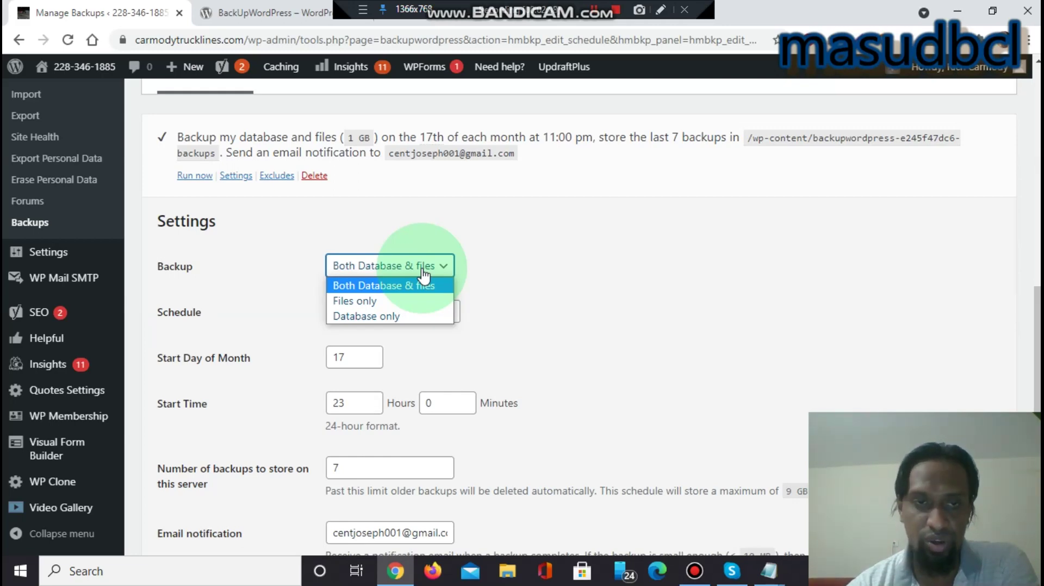
left_click(543, 276)
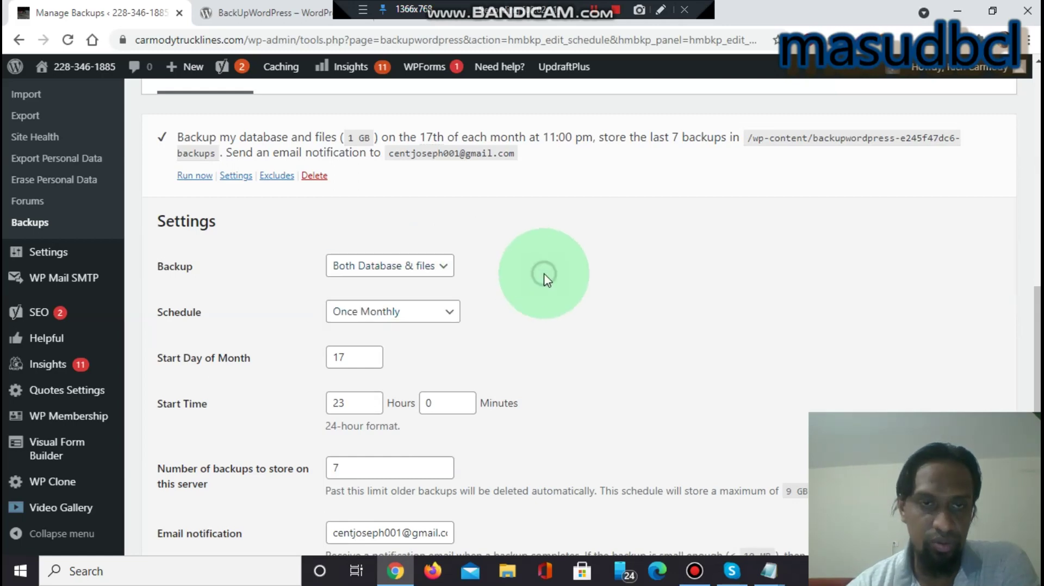
left_click(409, 316)
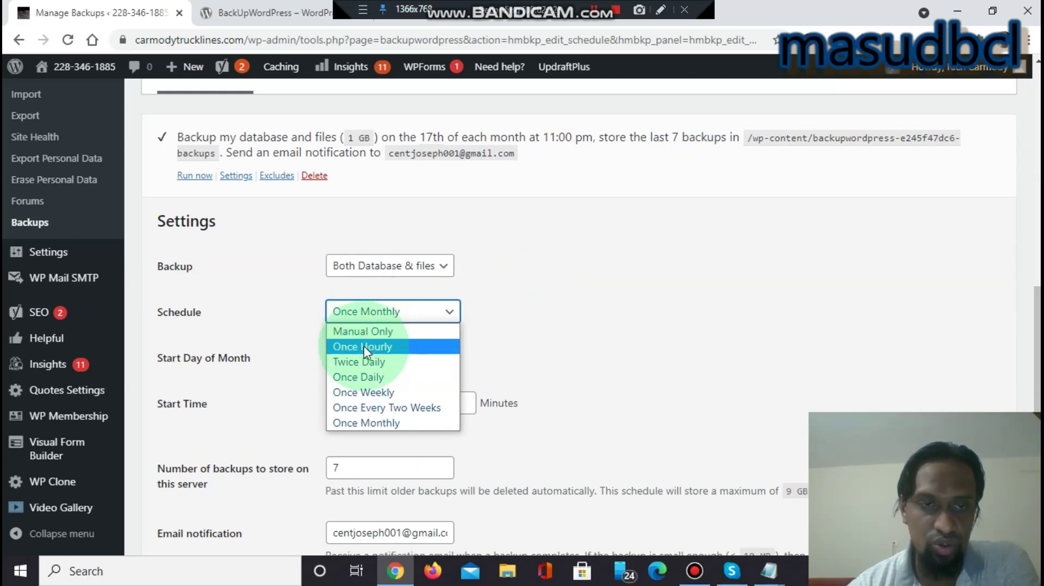
left_click(364, 379)
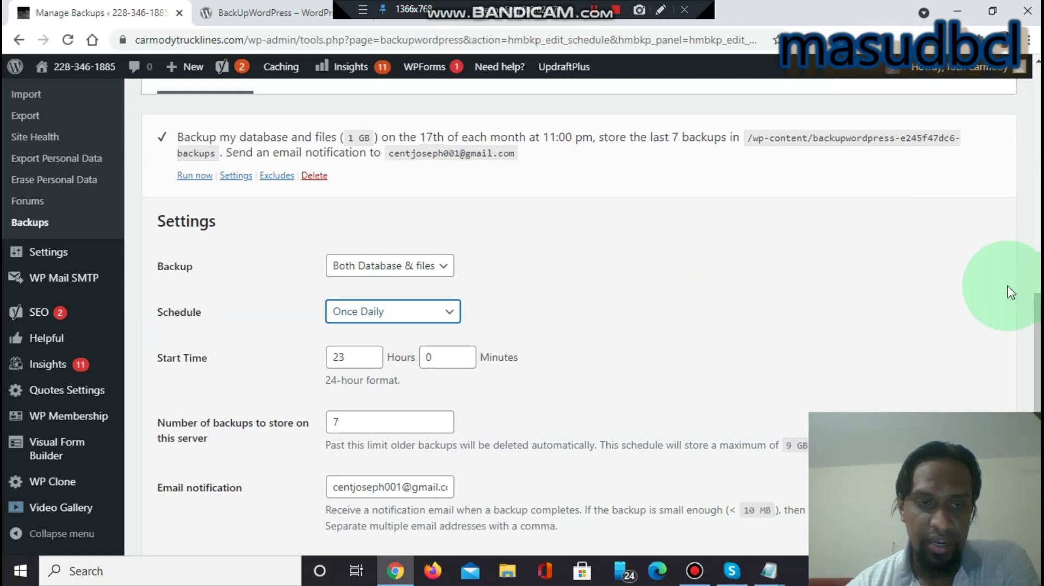
left_click(381, 421)
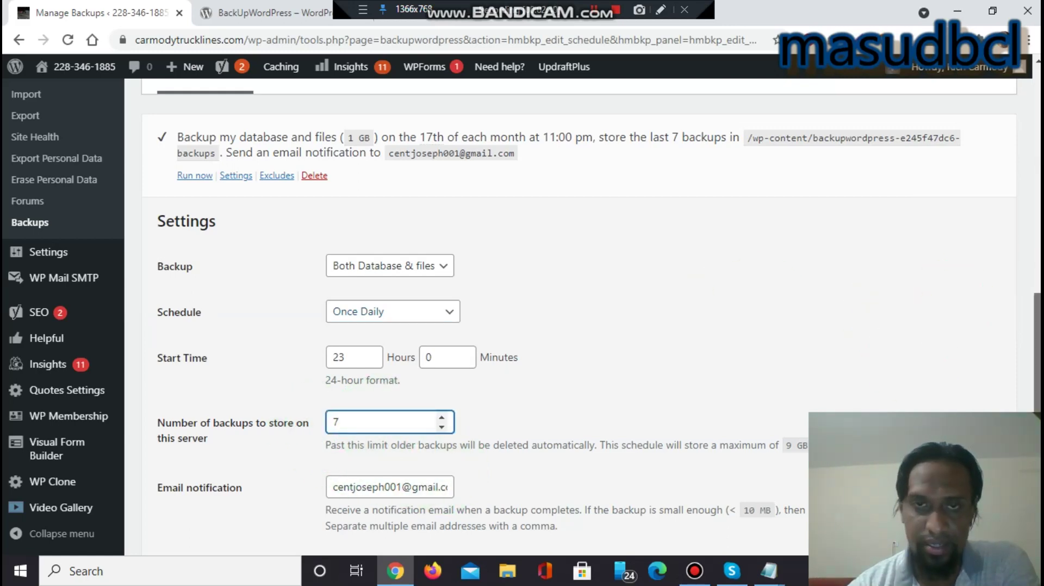
scroll(1035, 353, "down", 1)
scroll(872, 359, "down", 1)
scroll(871, 359, "down", 2)
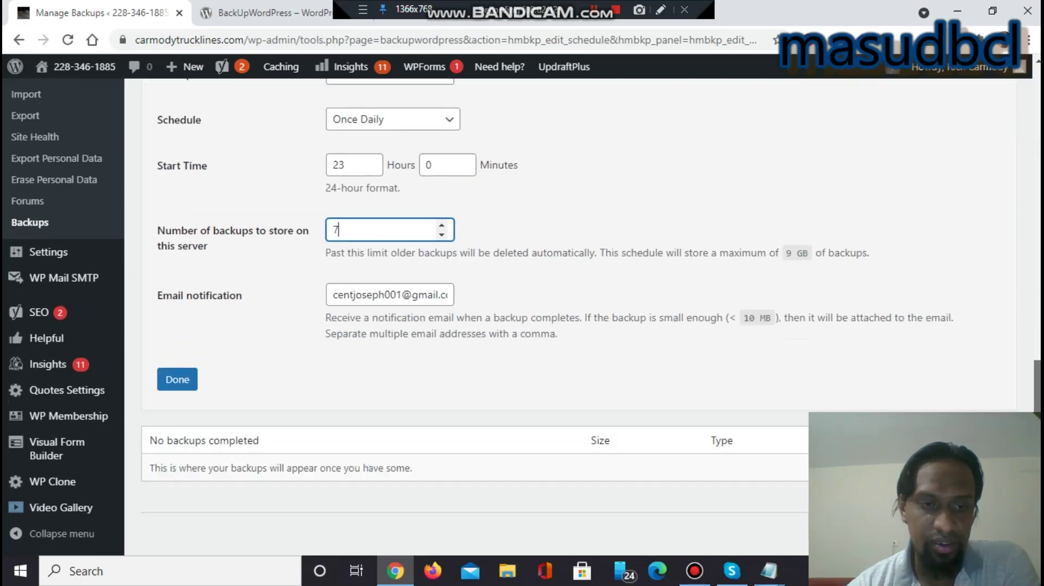
left_click(164, 388)
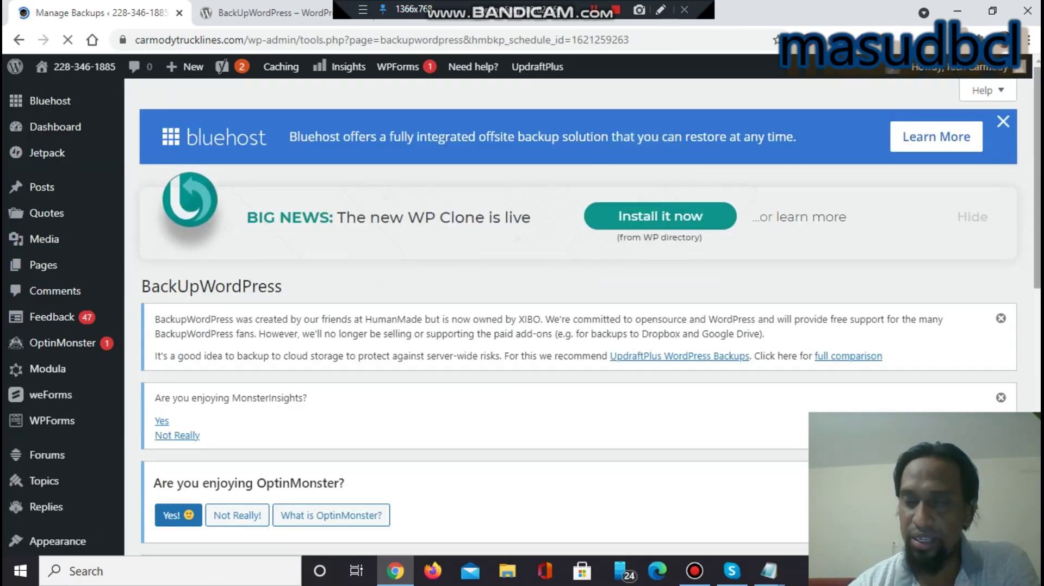
Run the Complete Daily backup now, producing one completed 263 MB database-and-files backup
left_click_drag(1036, 204, 1036, 365)
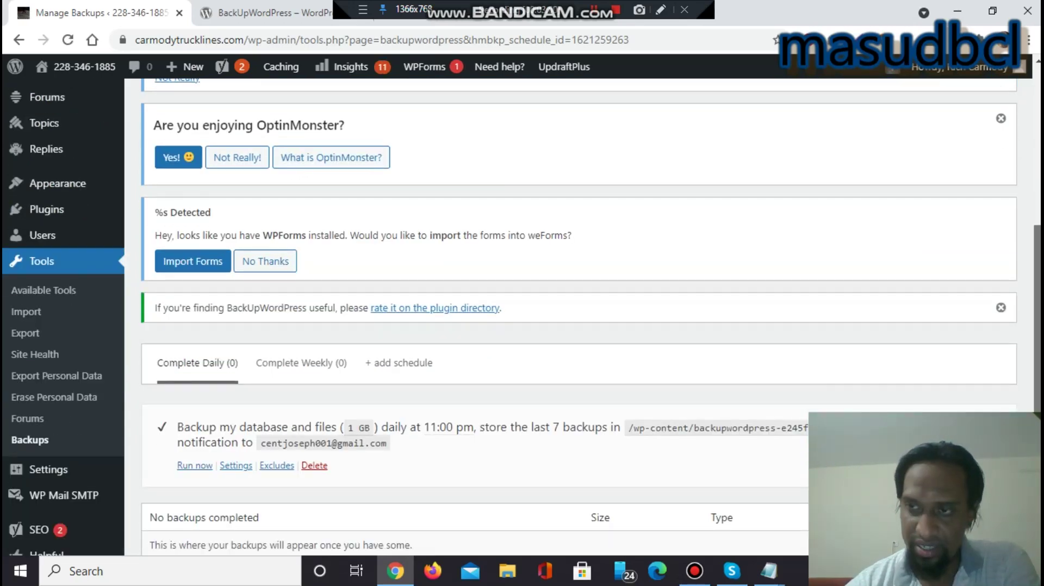
left_click_drag(1036, 424, 1036, 496)
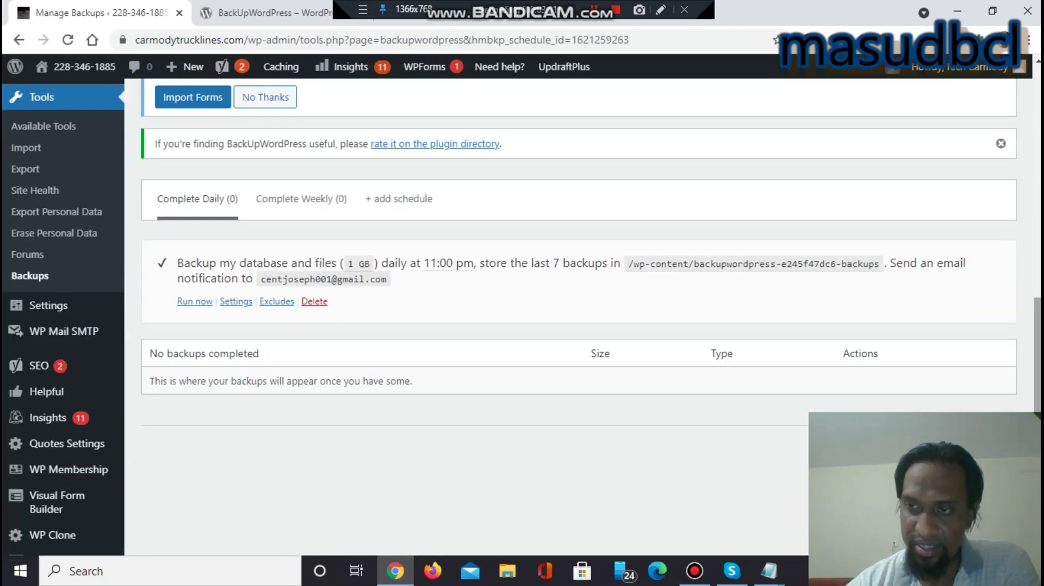
left_click(196, 302)
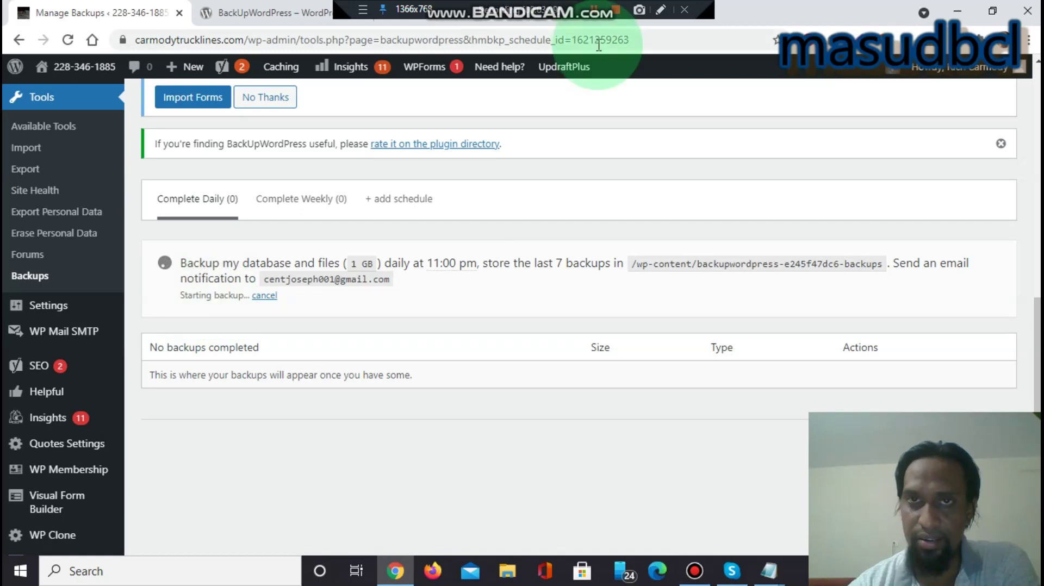
left_click(596, 19)
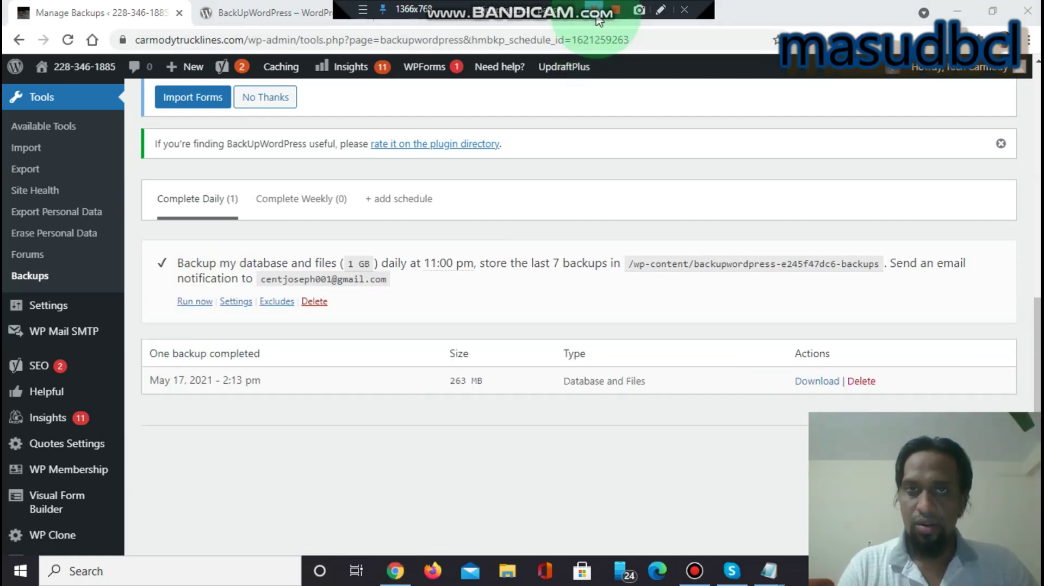
left_click(594, 140)
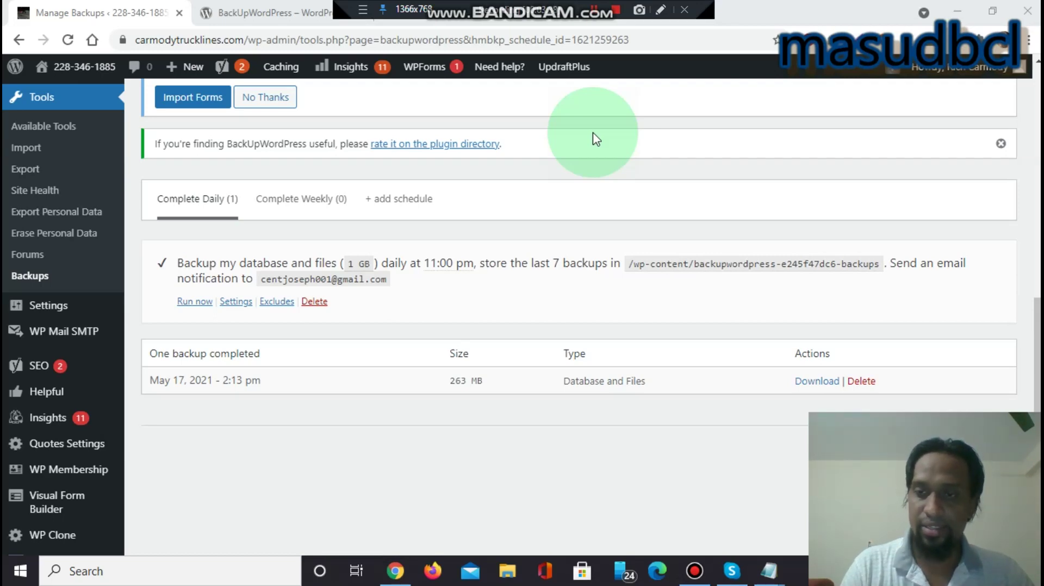
Download the 268,929 KB backup zip and show it in the Downloads folder
left_click(817, 382)
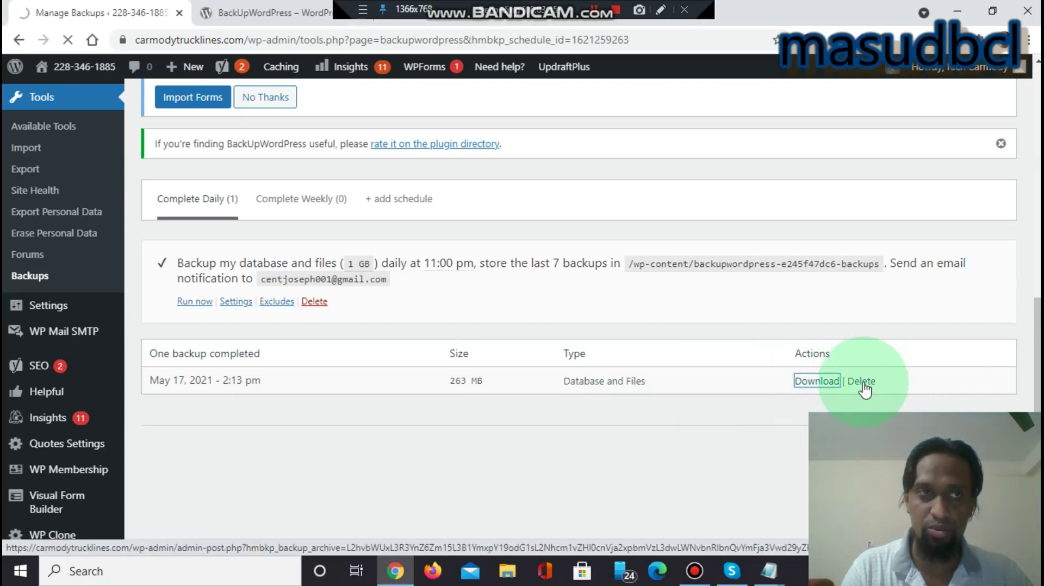
left_click(817, 382)
left_click(432, 569)
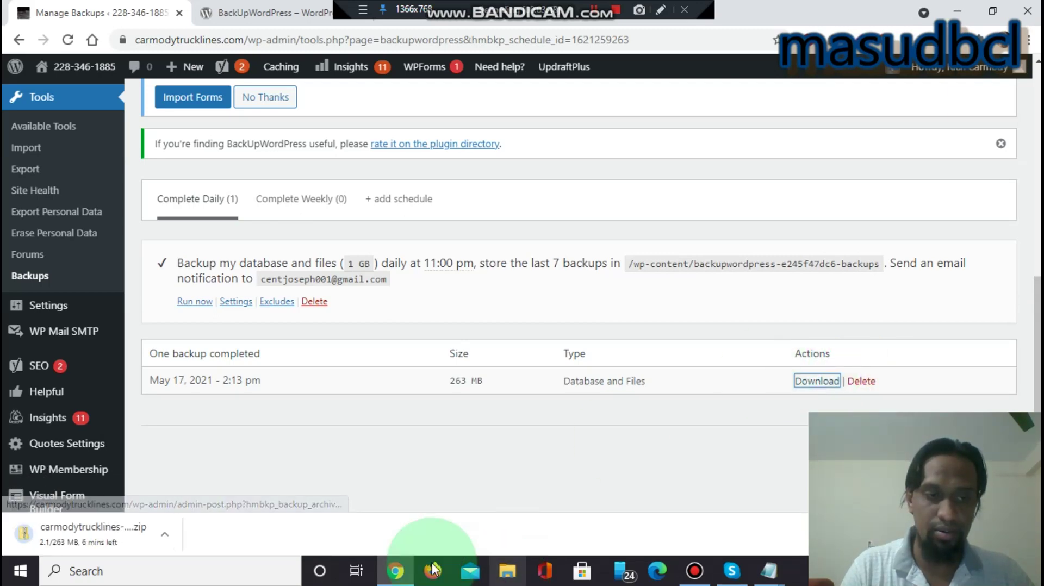
left_click(136, 538)
left_click(302, 488)
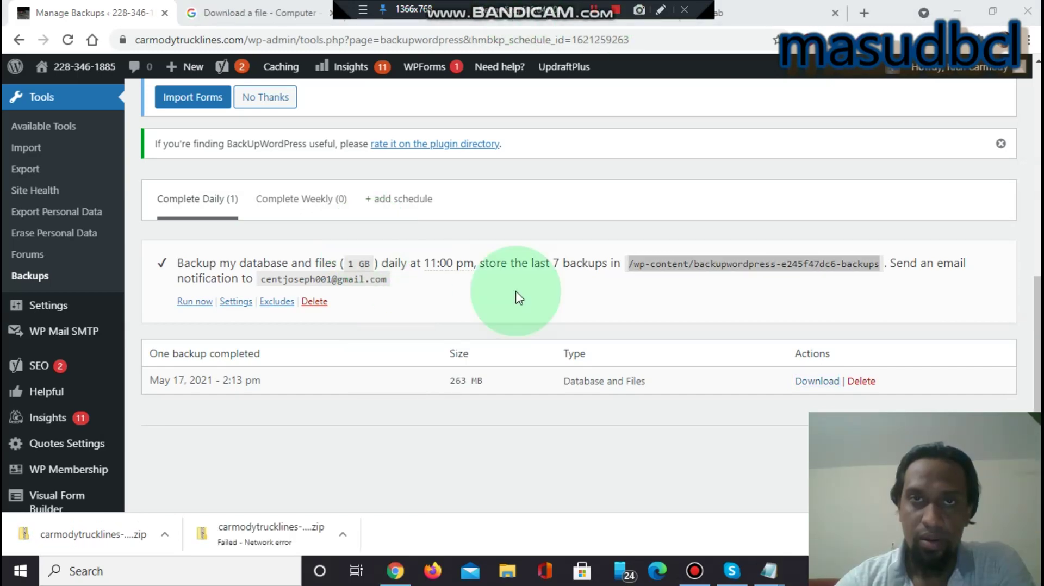
left_click(164, 536)
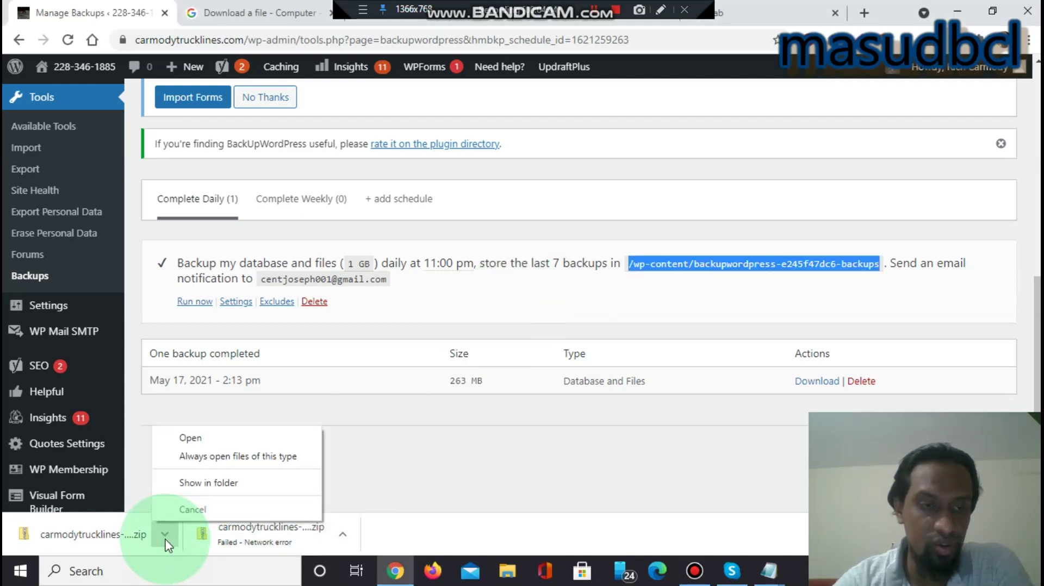
left_click(212, 483)
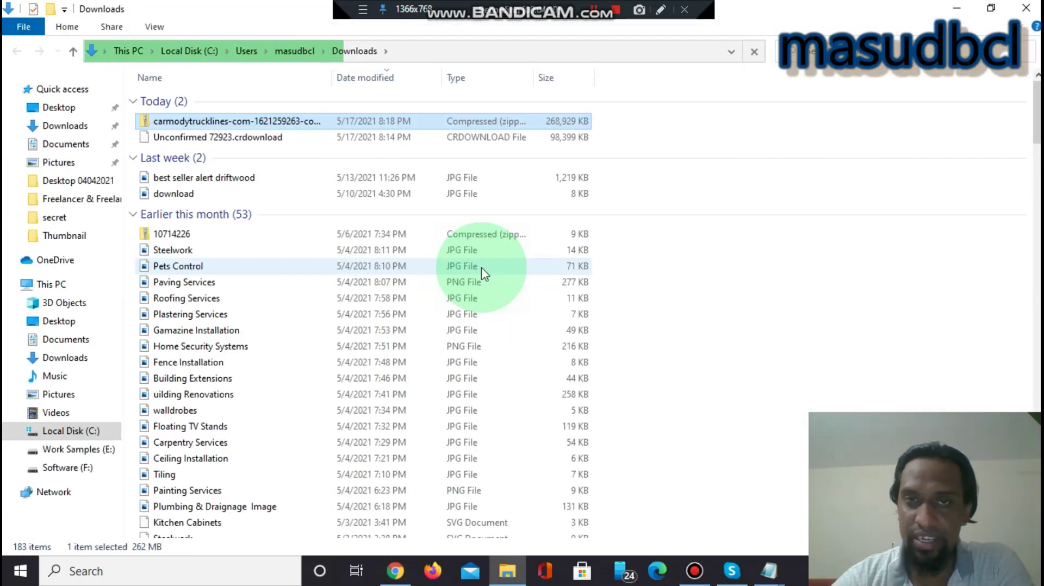
Copy the backup zip from Downloads into F:\Carmody Truck Lines Backup Database
right_click(248, 122)
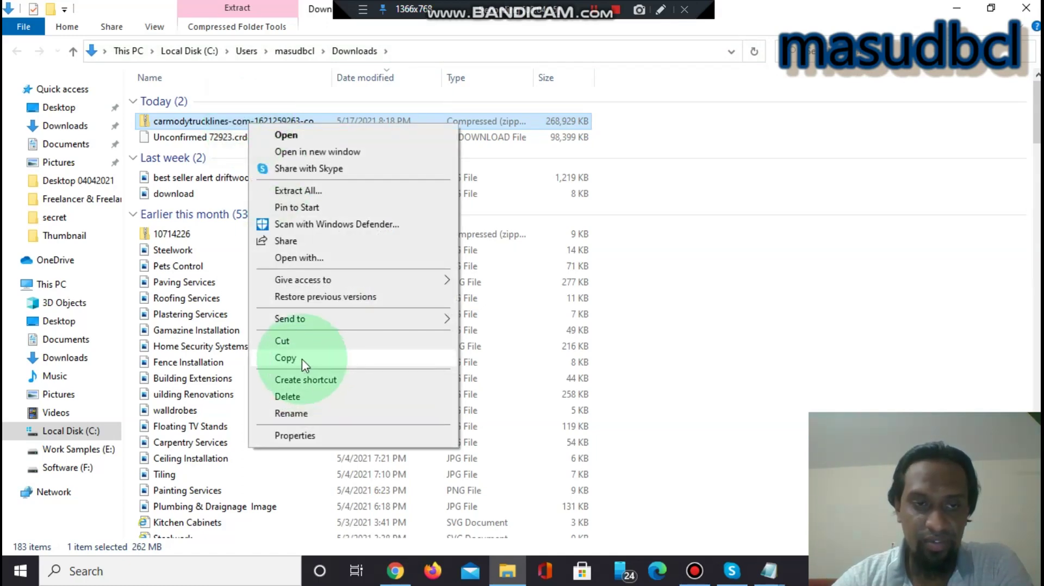
left_click(286, 357)
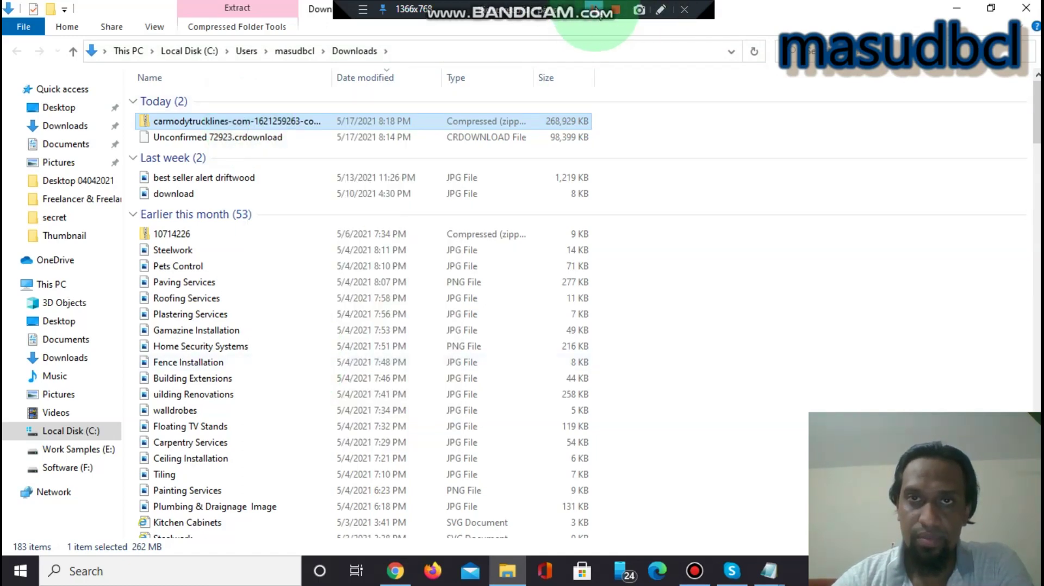
key("alt+Tab")
right_click(468, 198)
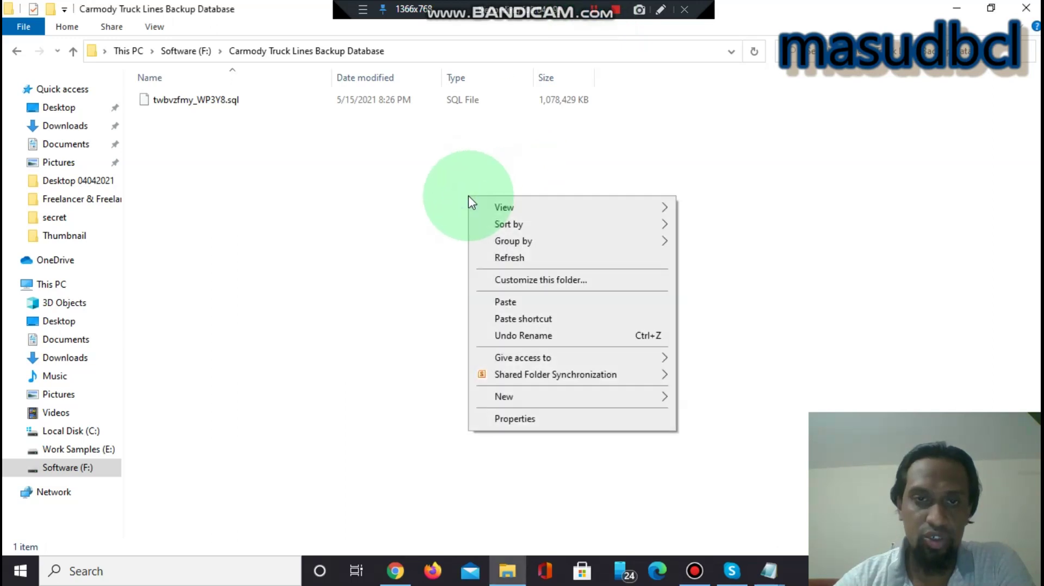
left_click(507, 301)
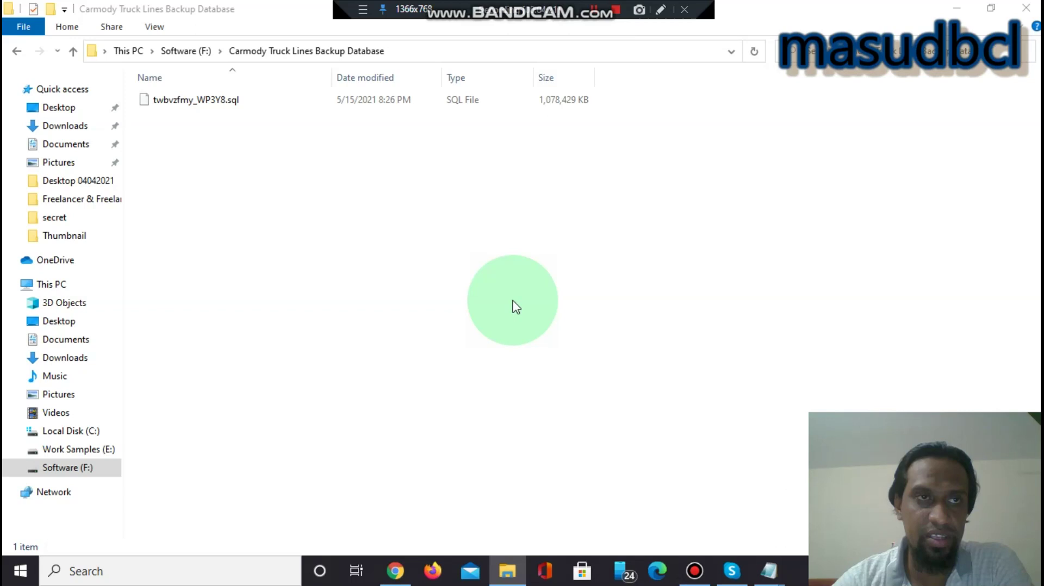
key("ctrl+v")
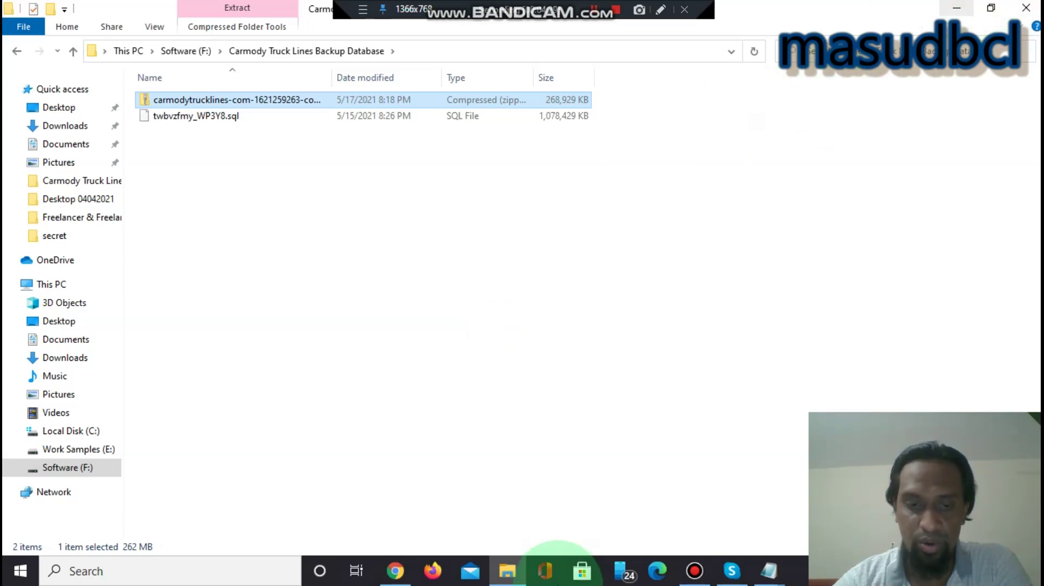
Deactivate BackUpWordPress from the Installed Plugins list
left_click(396, 570)
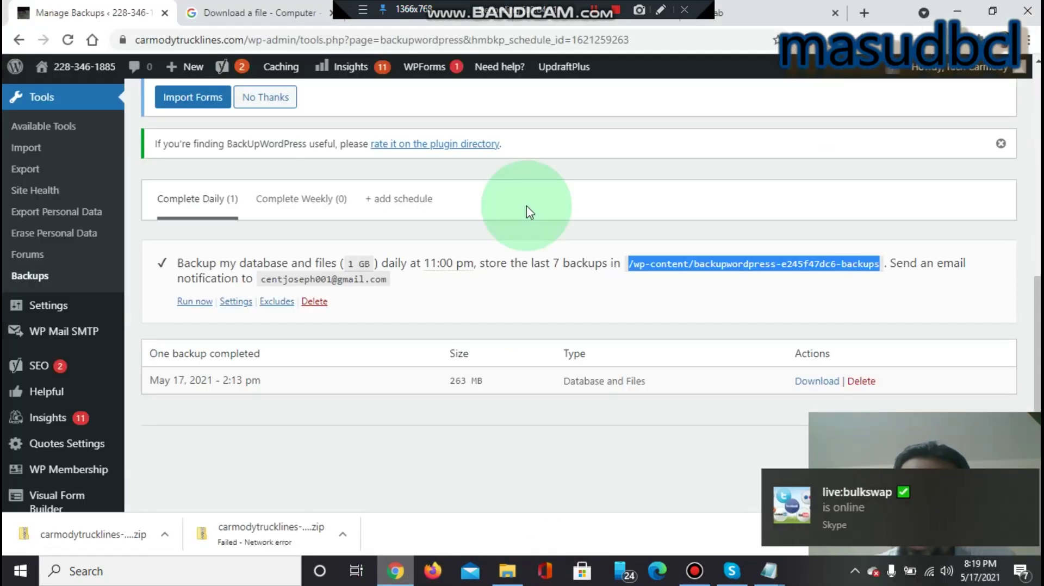
left_click(1019, 483)
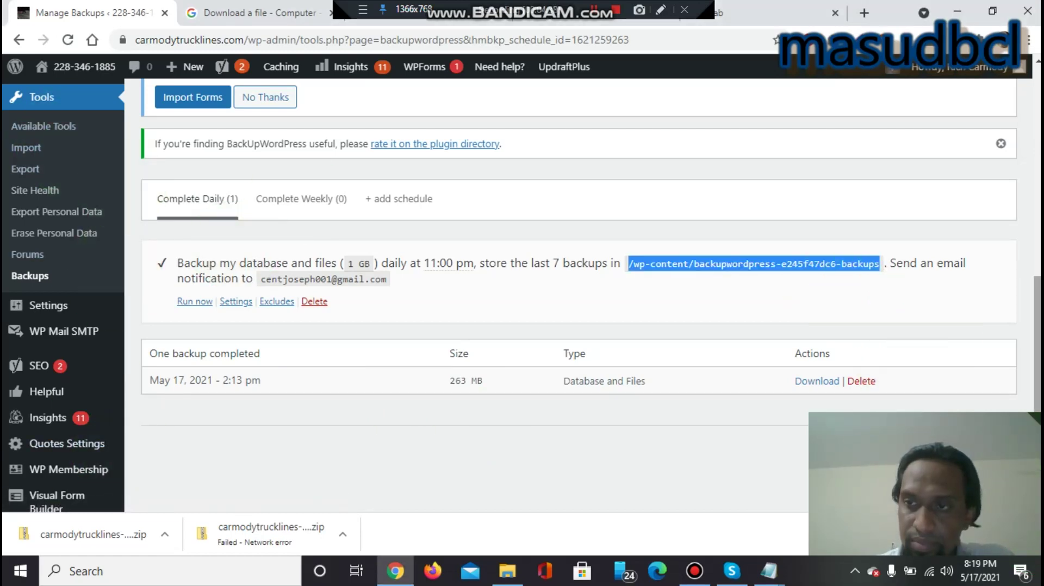
left_click_drag(1035, 327, 1034, 240)
mouse_move(65, 298)
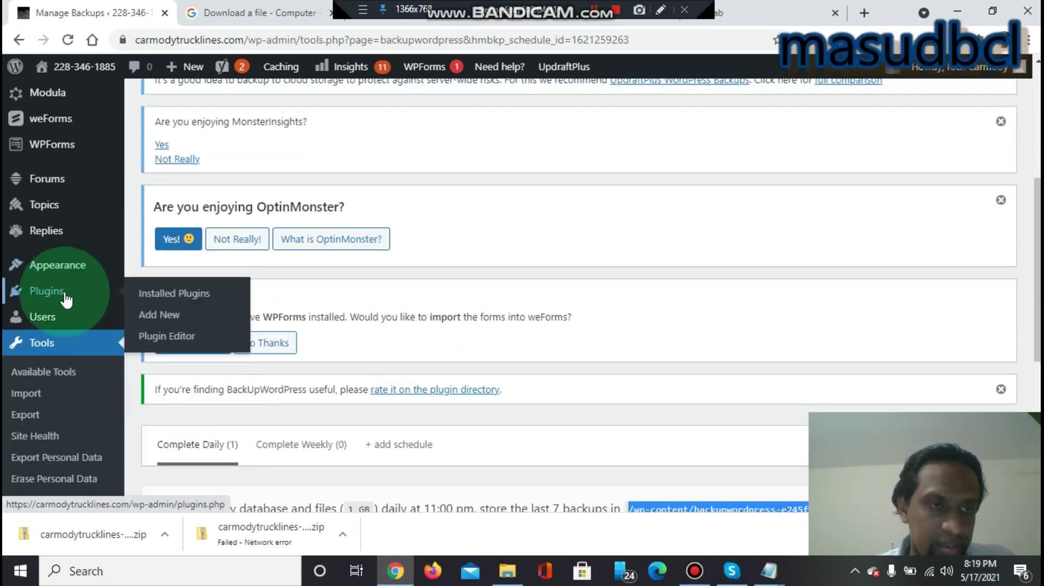
left_click(195, 301)
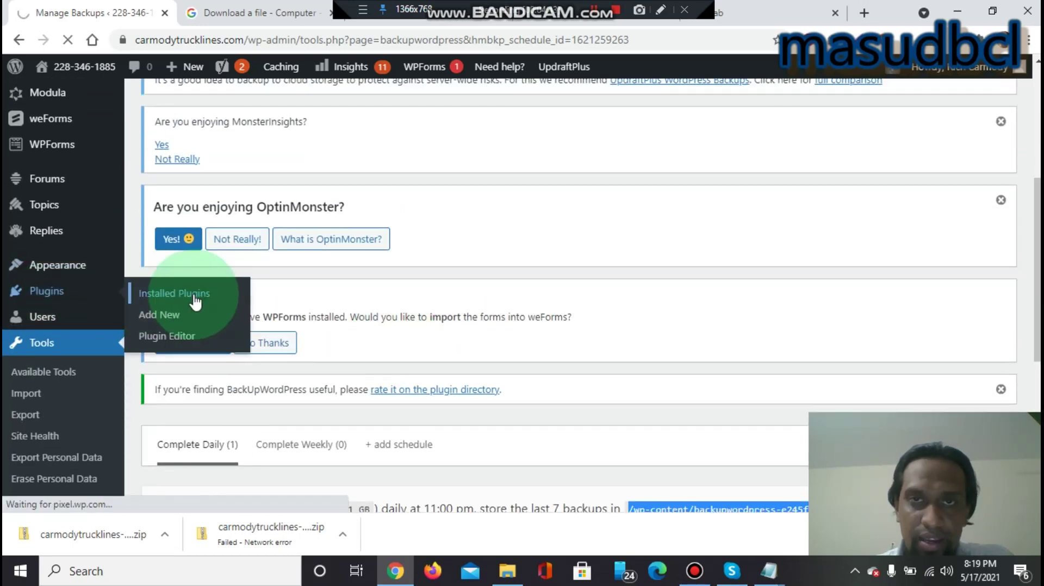
left_click(496, 5)
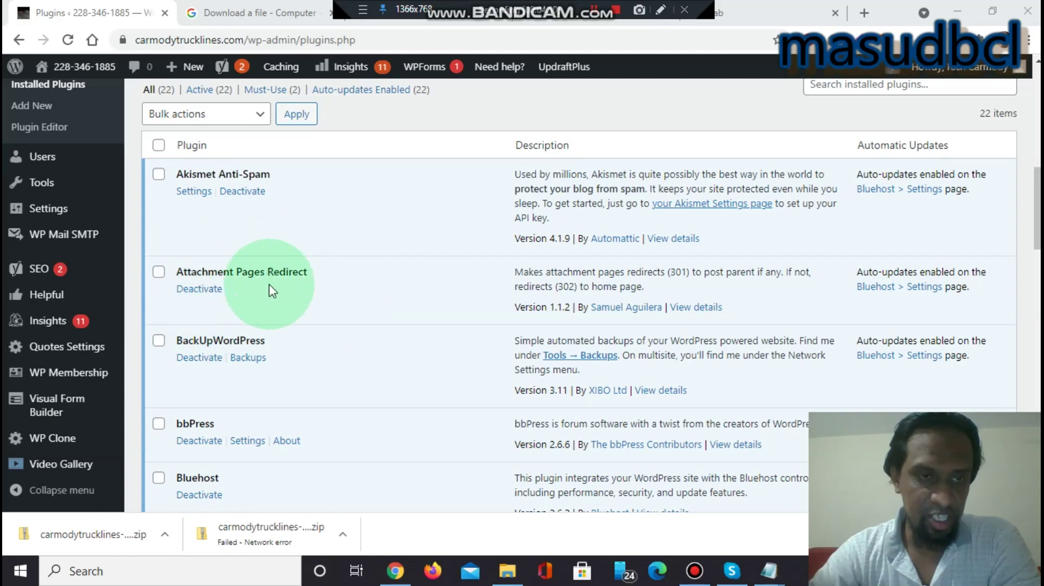
left_click(199, 359)
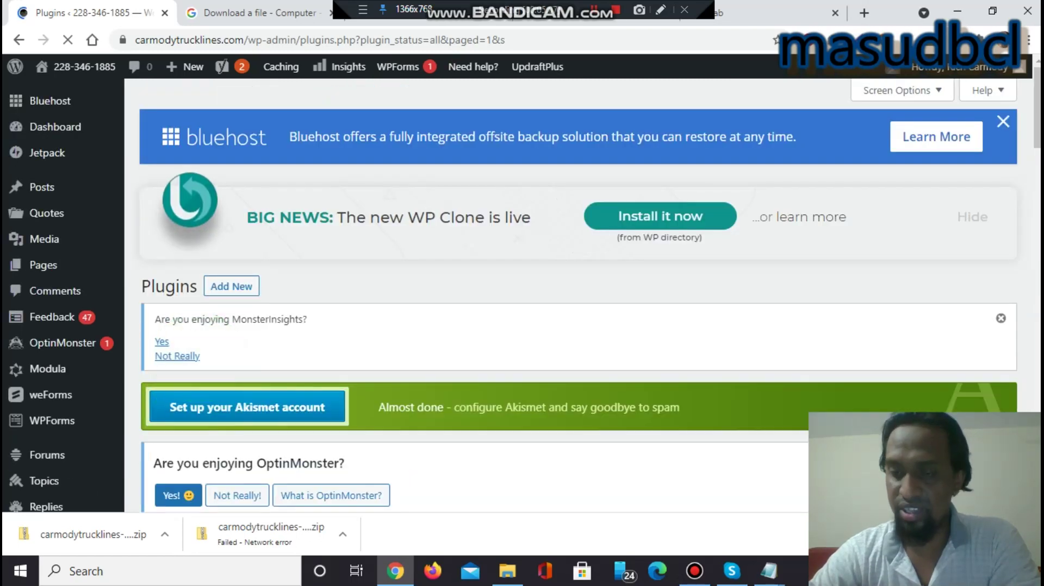
Delete BackUpWordPress and confirm removing the plugin and its data
scroll(576, 294, "down", 5)
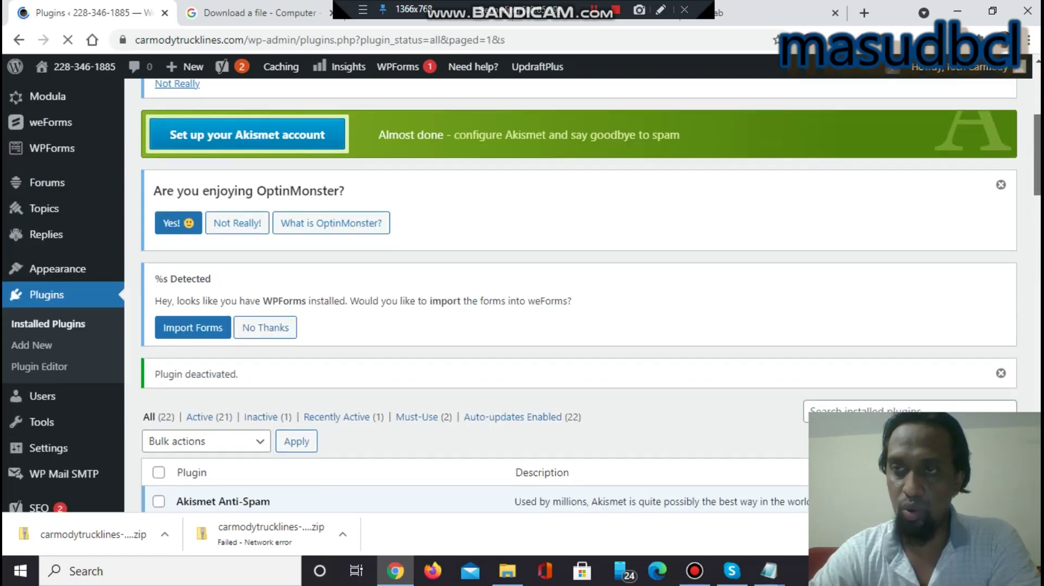
scroll(414, 222, "down", 7)
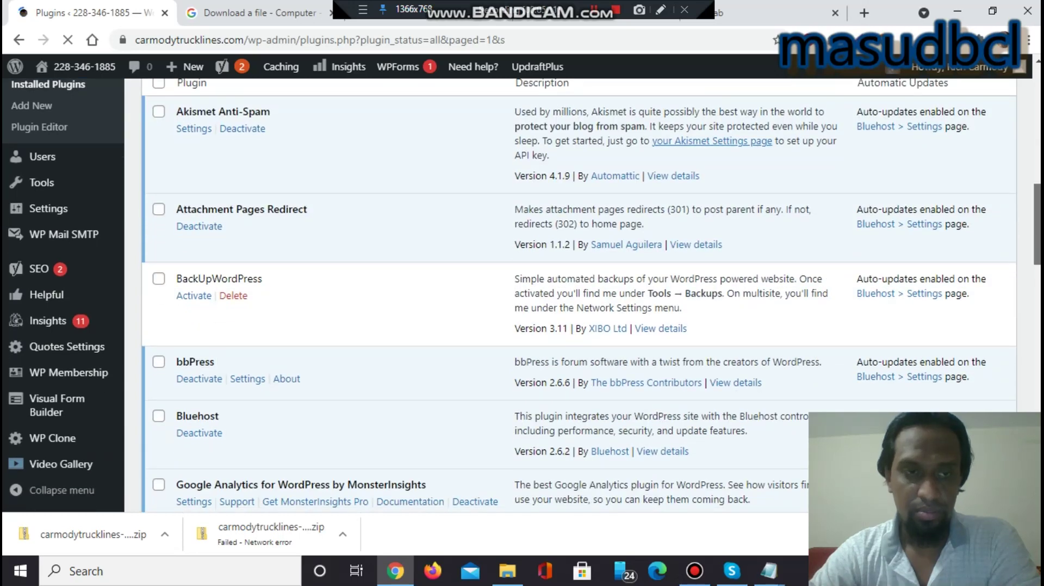
left_click(413, 222)
left_click(235, 296)
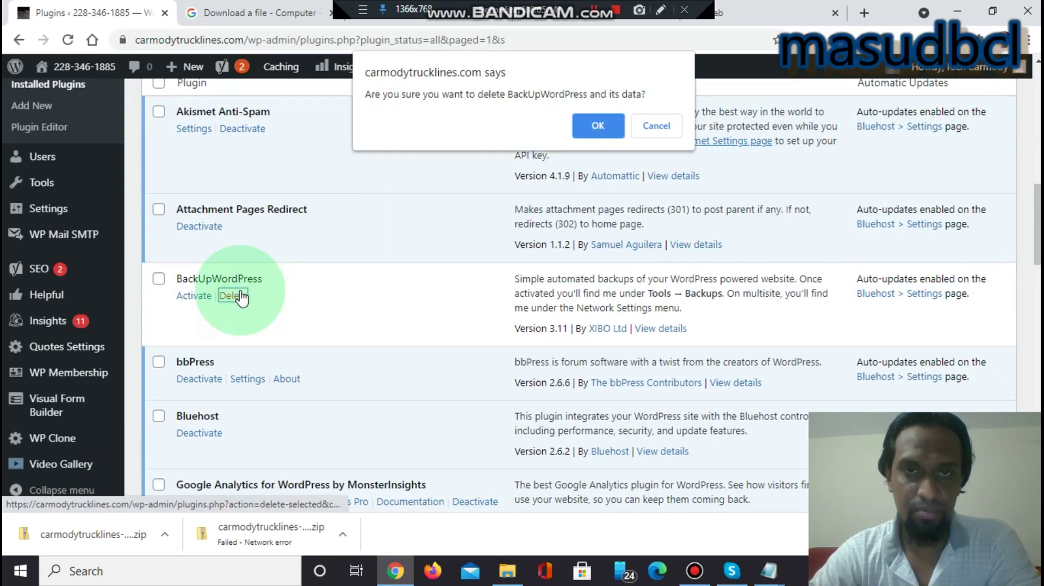
left_click(597, 127)
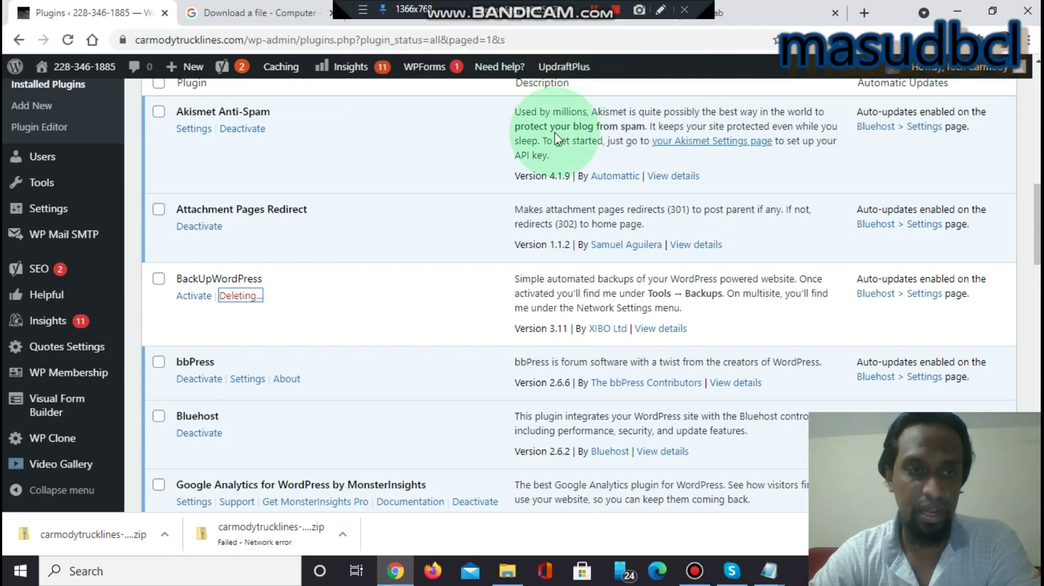